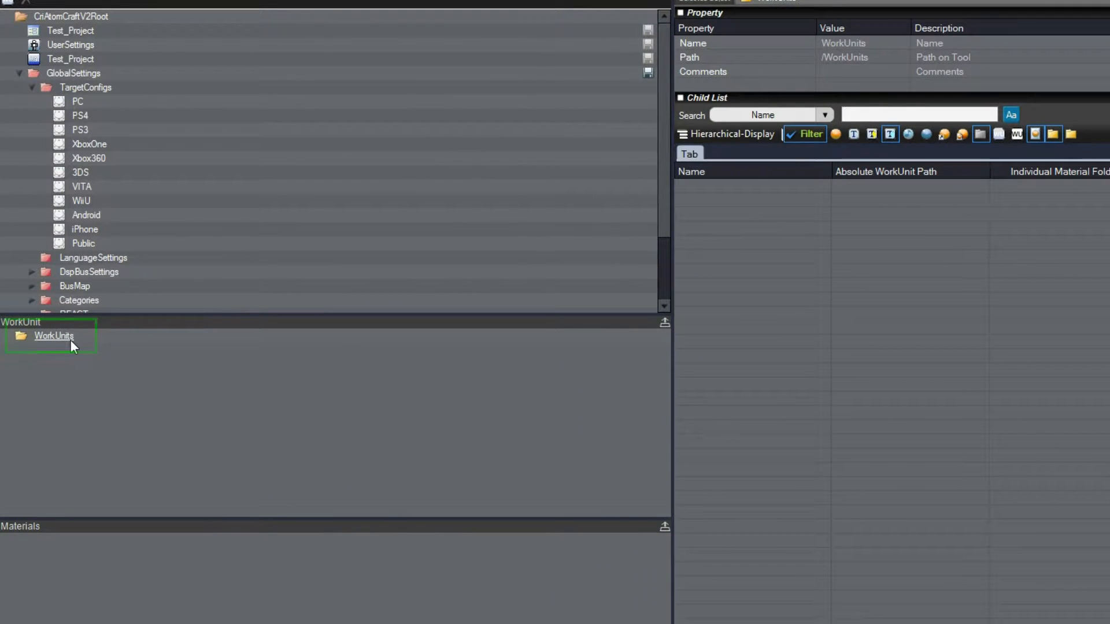
- Create a work unit named SFX_TEAM under WorkUnits, with its materials managed locally
{"action": "right_click", "coordinate": [76, 331]}
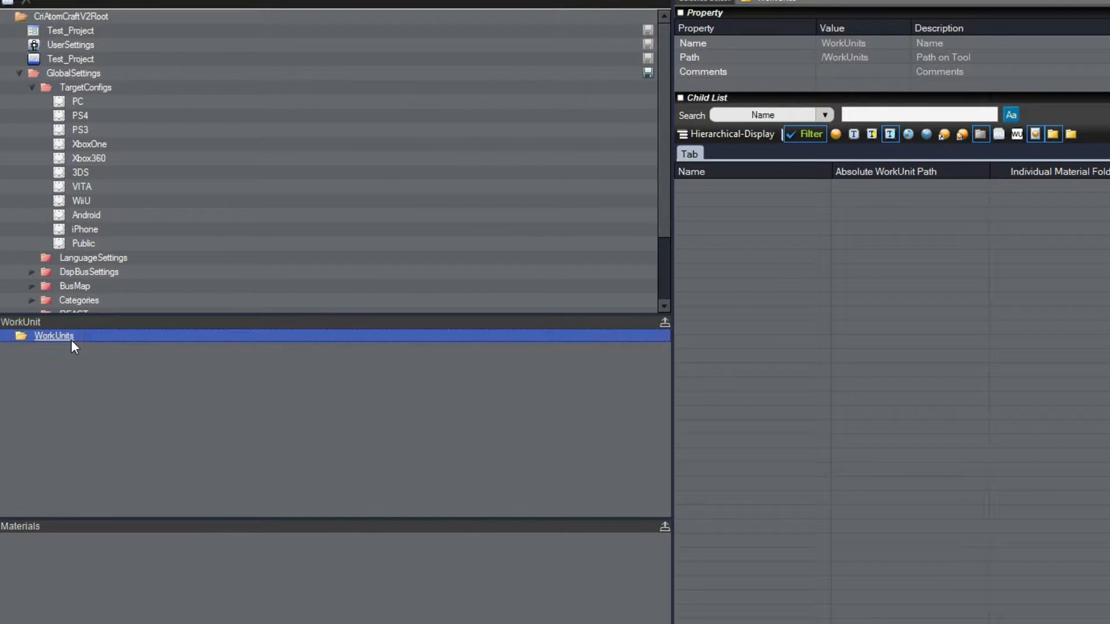
{"action": "mouse_move", "coordinate": [194, 352]}
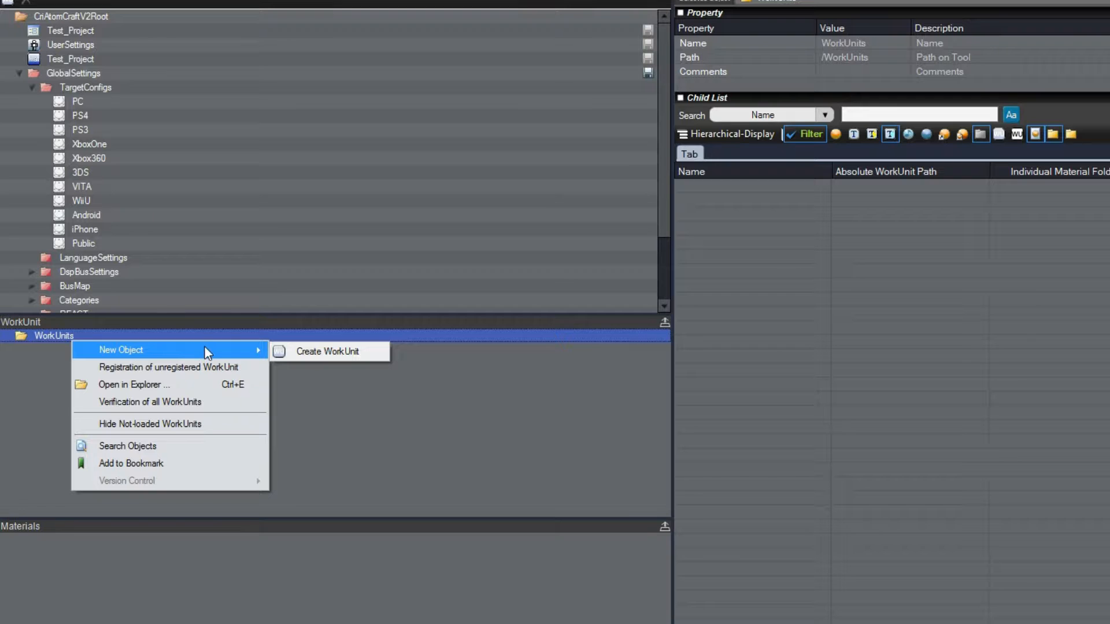
{"action": "left_click", "coordinate": [327, 351]}
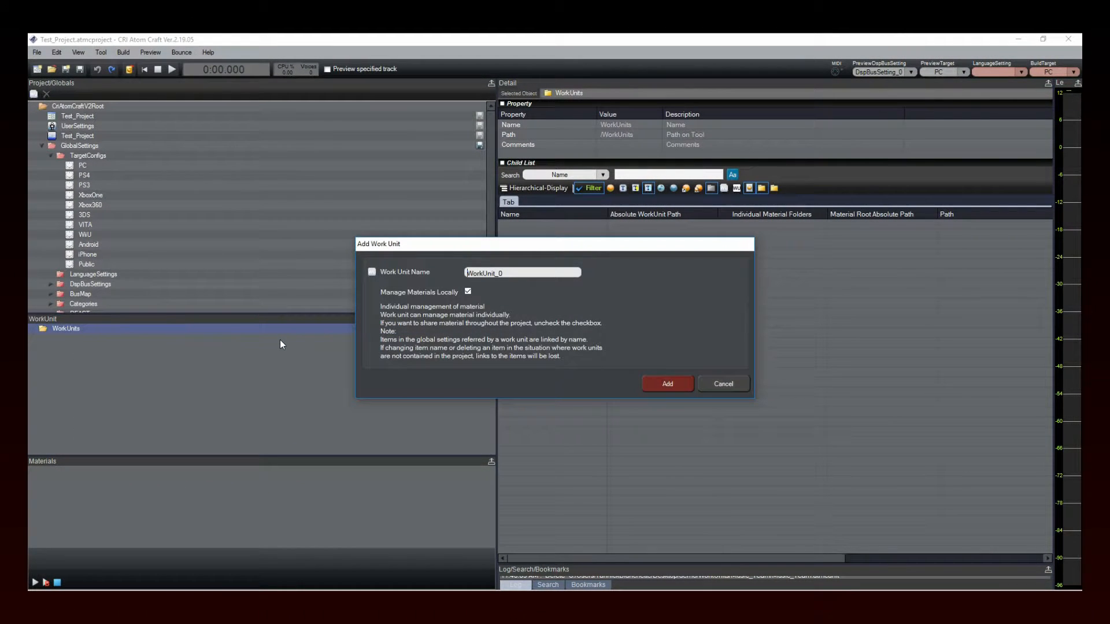
{"action": "double_click", "coordinate": [460, 273]}
{"action": "type", "text": "SFX_TEAM"}
{"action": "left_click", "coordinate": [674, 383]}
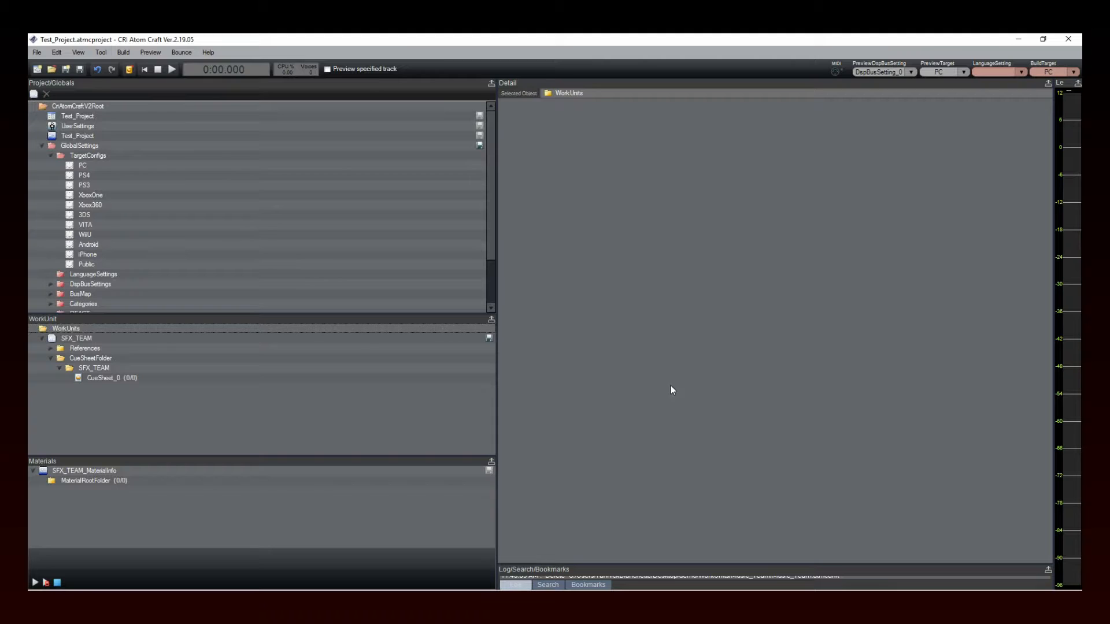
- Add a second work unit named VO_TEAM under WorkUnits
{"action": "right_click", "coordinate": [65, 328]}
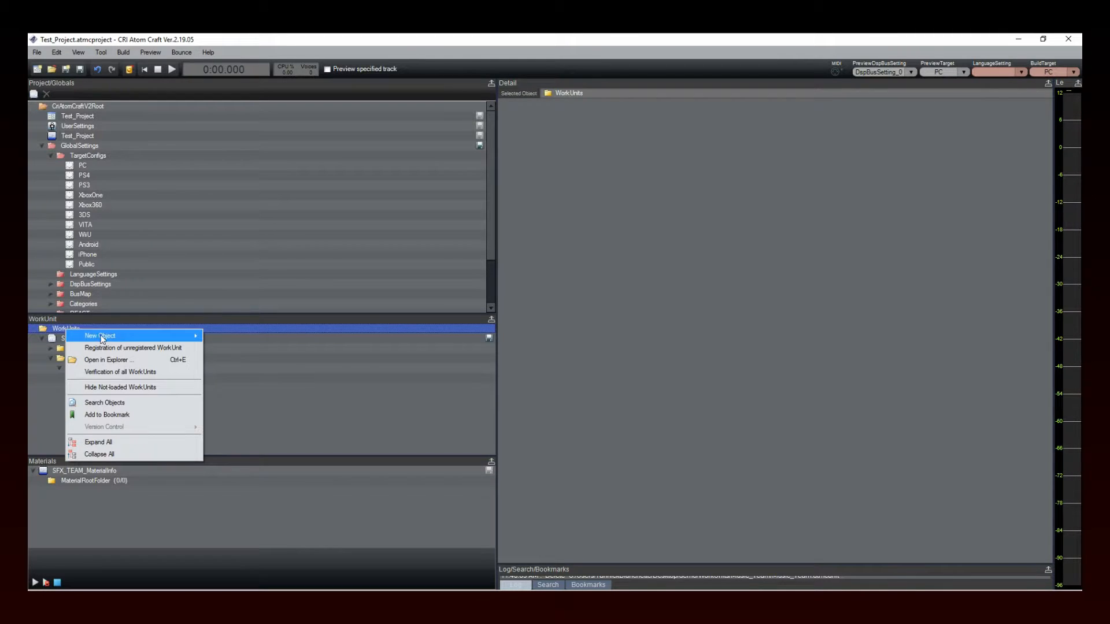
{"action": "mouse_move", "coordinate": [104, 338]}
{"action": "left_click", "coordinate": [228, 336]}
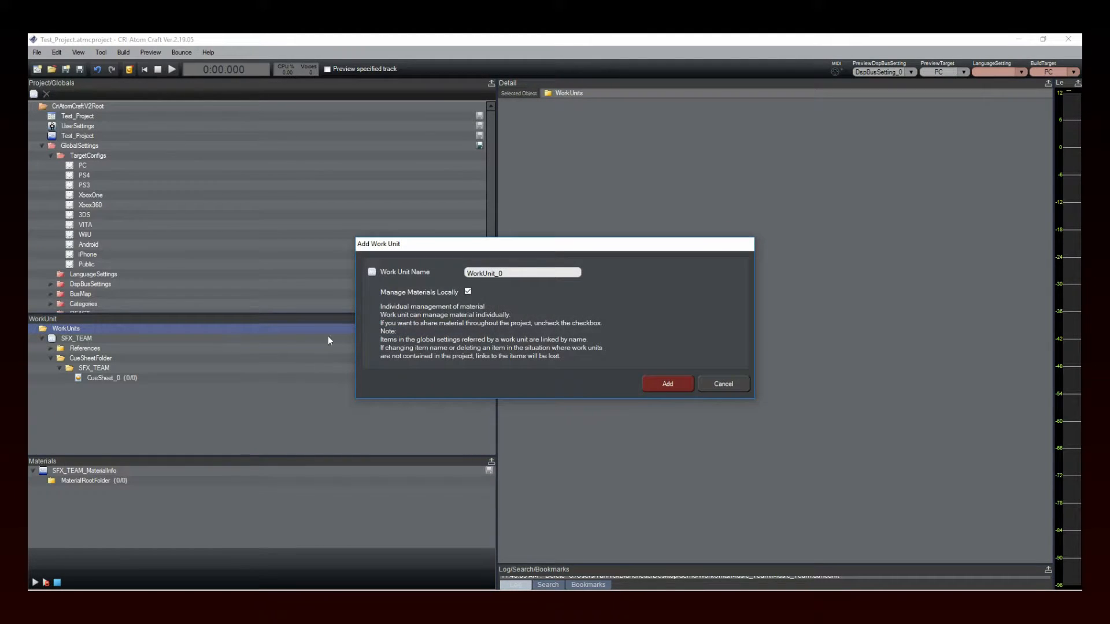
{"action": "left_click_drag", "start_coordinate": [534, 277], "coordinate": [413, 275]}
{"action": "type", "text": "vo_TEAM"}
{"action": "left_click", "coordinate": [650, 383]}
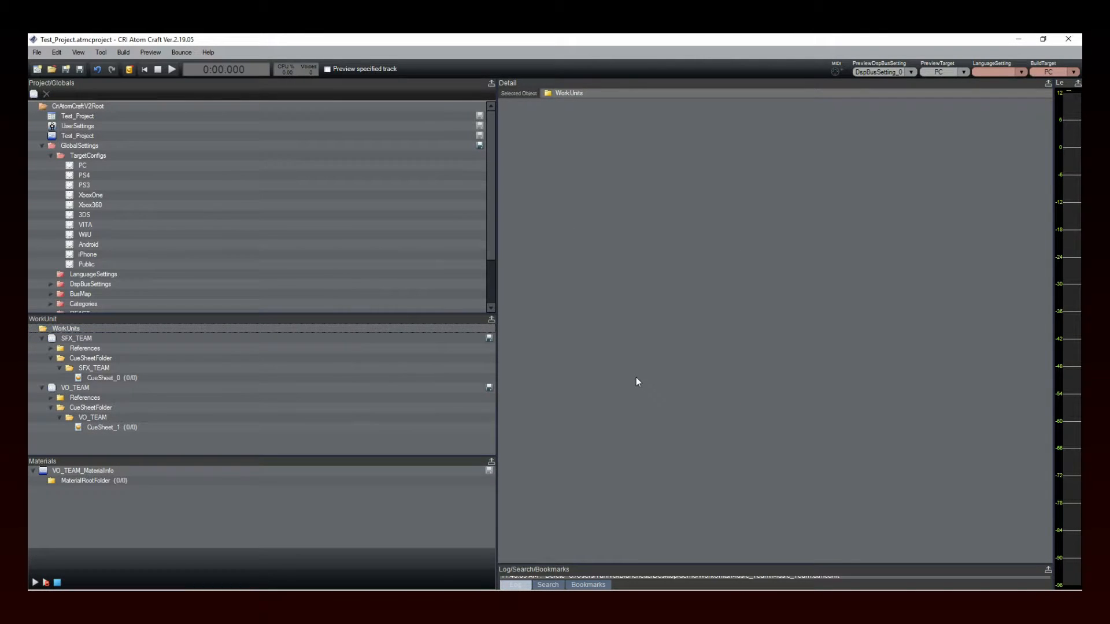
- Add a third work unit named MUSIC_TEAM under WorkUnits
{"action": "left_click", "coordinate": [77, 328]}
{"action": "right_click", "coordinate": [77, 329]}
{"action": "mouse_move", "coordinate": [183, 341]}
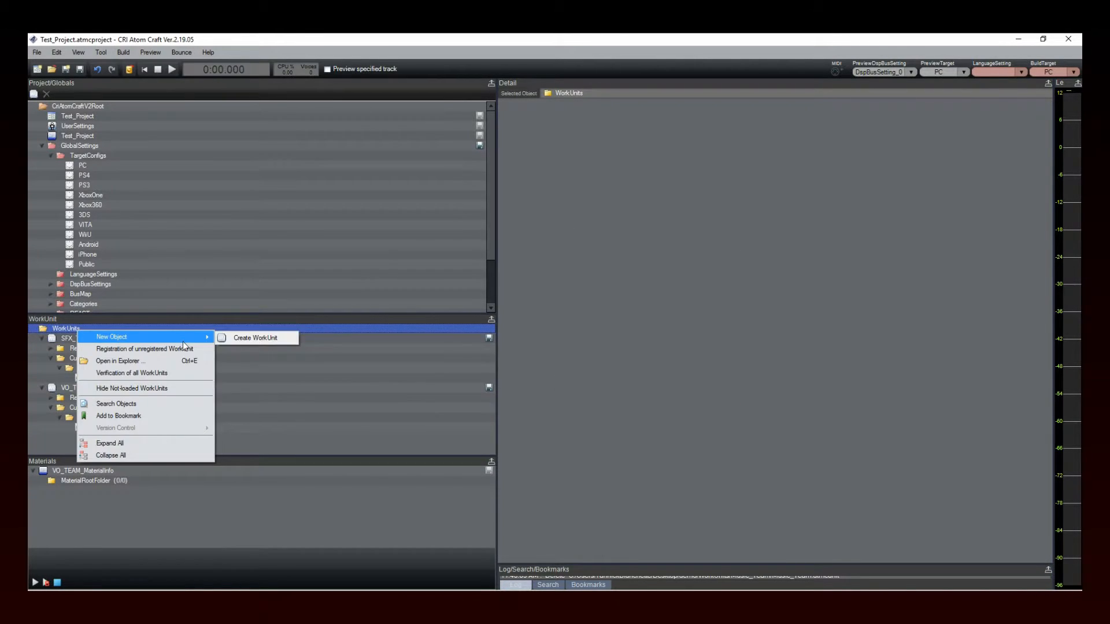
{"action": "left_click", "coordinate": [244, 338]}
{"action": "double_click", "coordinate": [492, 273]}
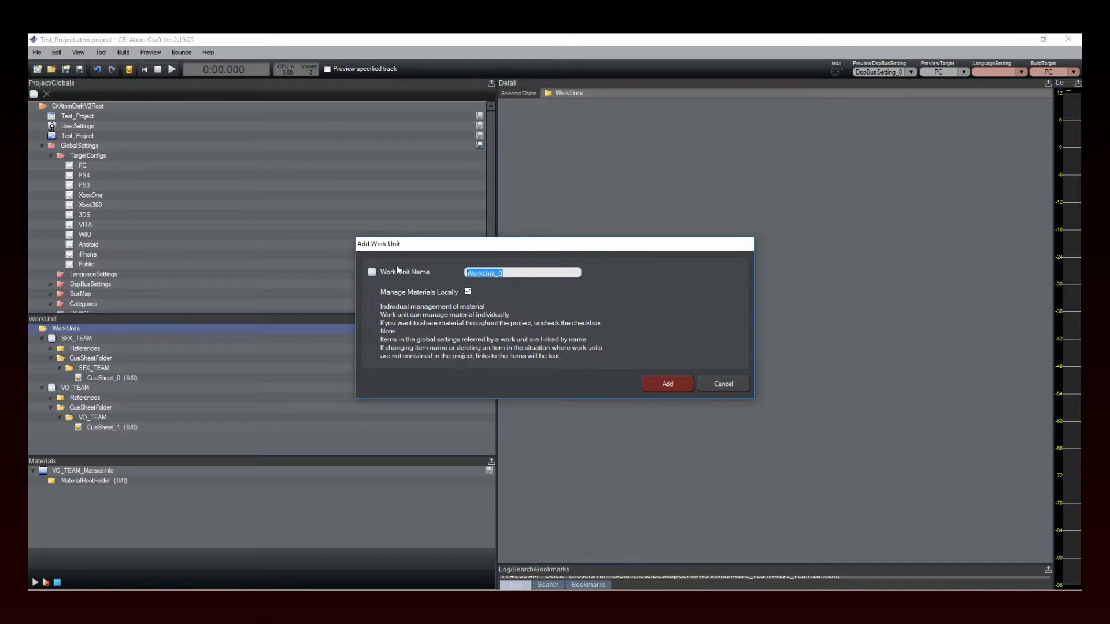
{"action": "type", "text": "MUSIC_TEAM"}
{"action": "left_click", "coordinate": [666, 381]}
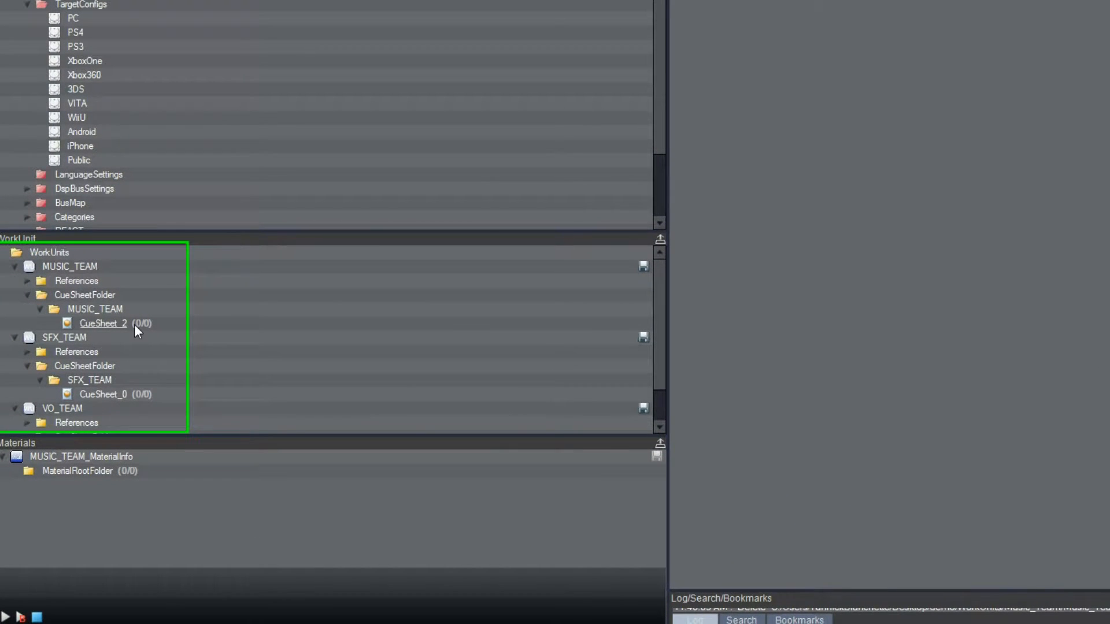
- Exclude the SFX_TEAM work unit from editing, saving its changes, and include it in the editing again
{"action": "scroll", "coordinate": [110, 396], "scroll_direction": "down", "scroll_amount": 3}
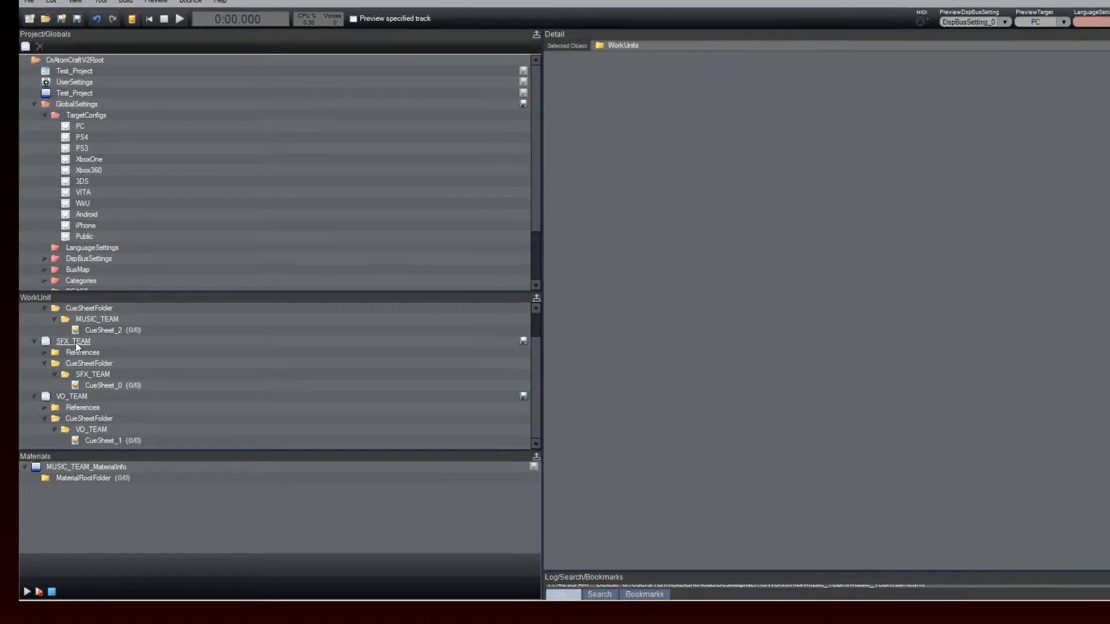
{"action": "right_click", "coordinate": [79, 361]}
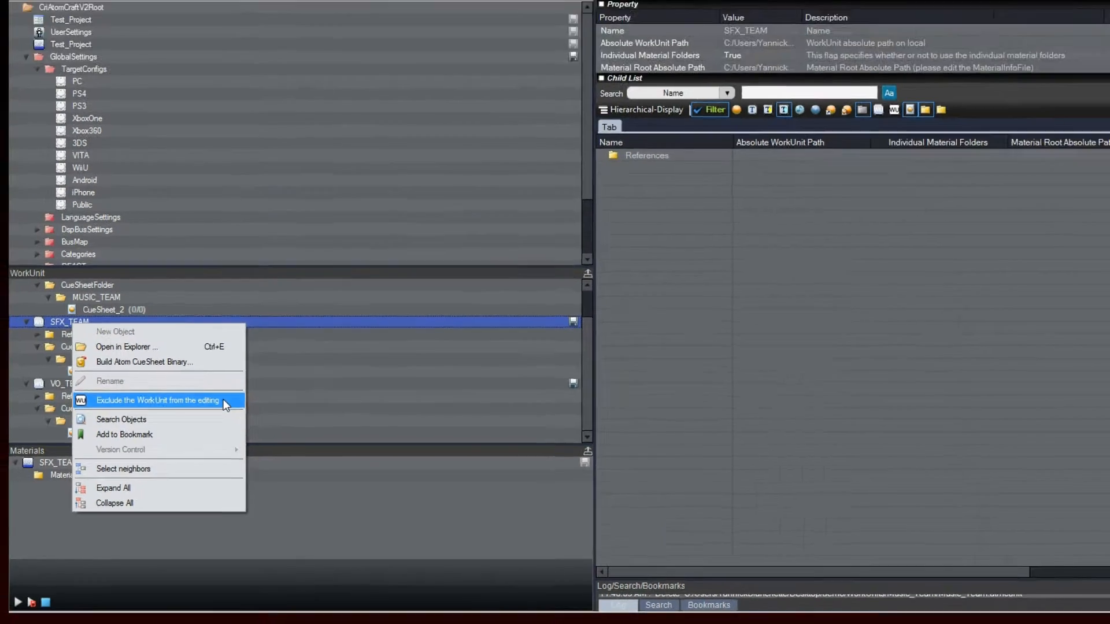
{"action": "left_click", "coordinate": [235, 385]}
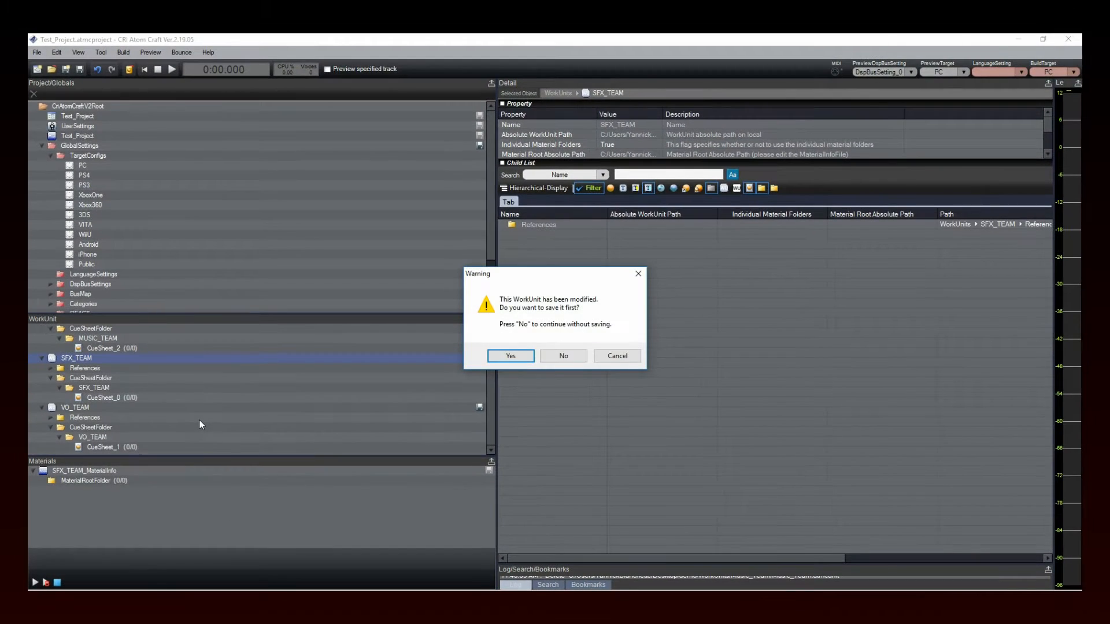
{"action": "left_click", "coordinate": [510, 356]}
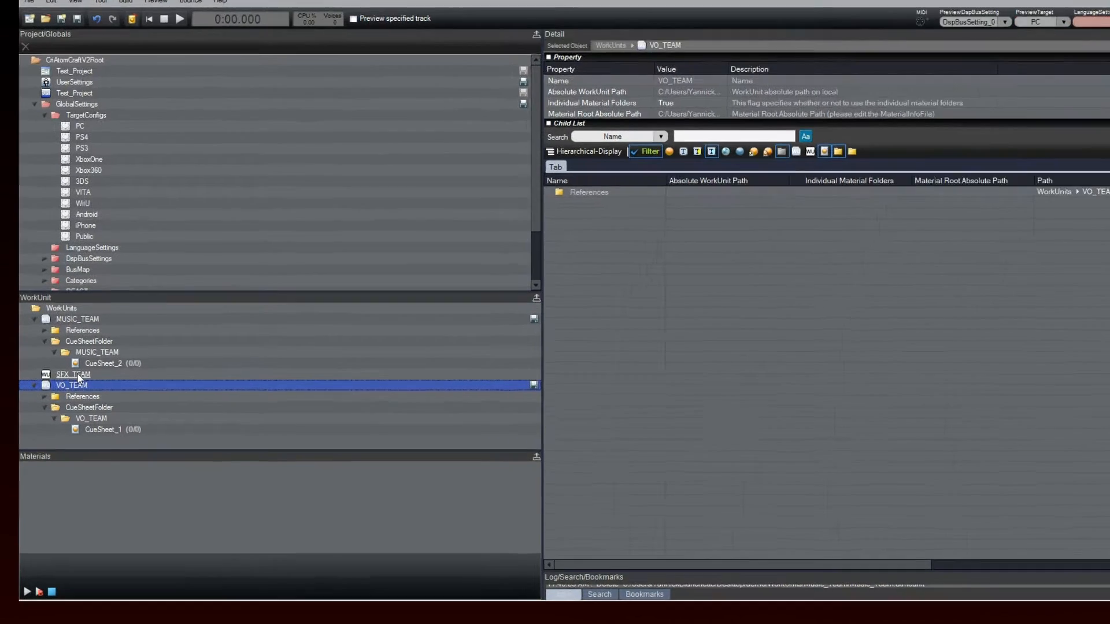
{"action": "right_click", "coordinate": [80, 386]}
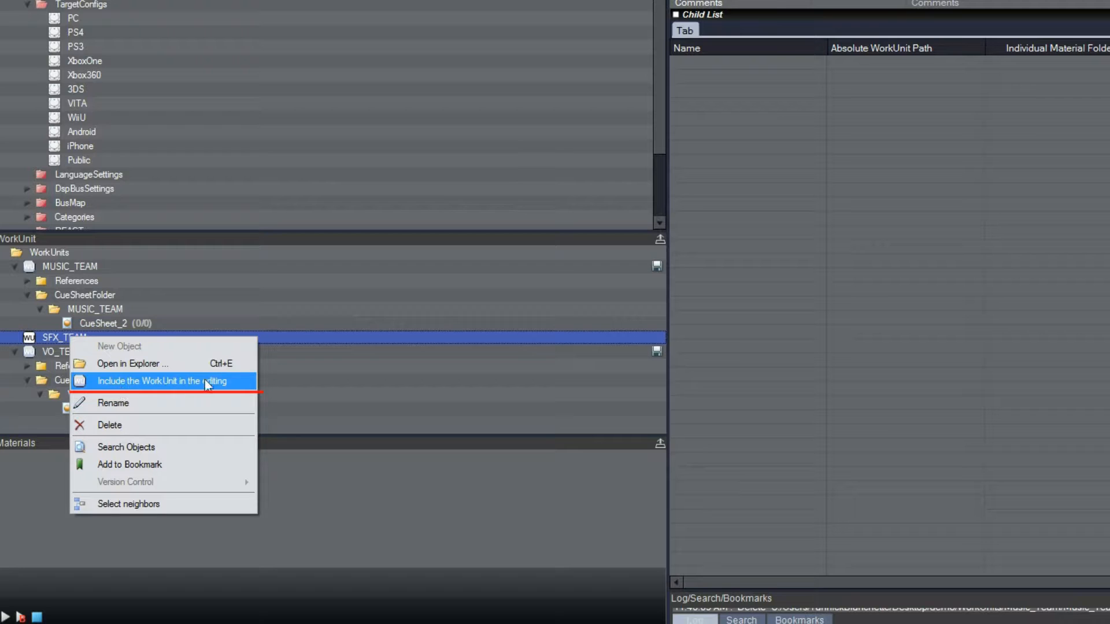
{"action": "left_click", "coordinate": [230, 379]}
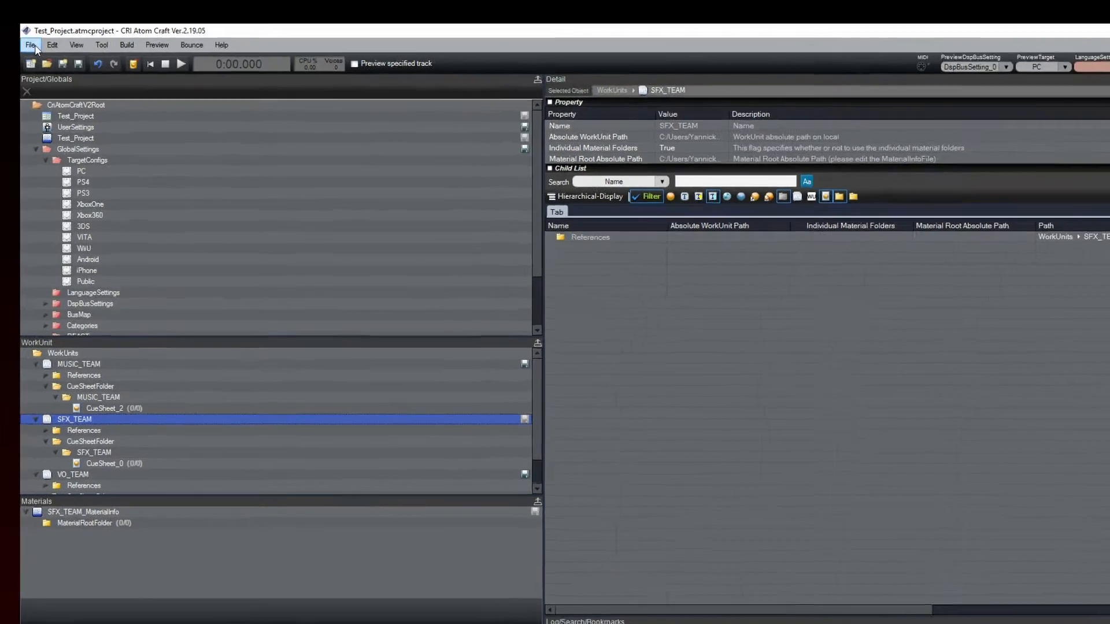
- Select SubversionPlugin as the project's version control system in the version control settings
{"action": "left_click", "coordinate": [38, 52]}
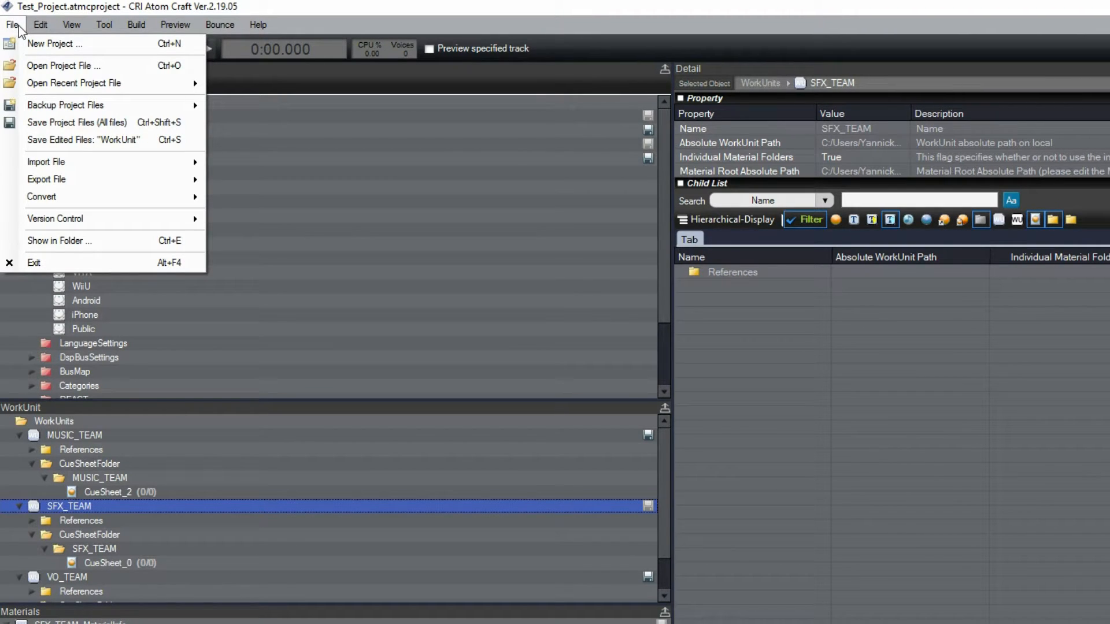
{"action": "mouse_move", "coordinate": [54, 219]}
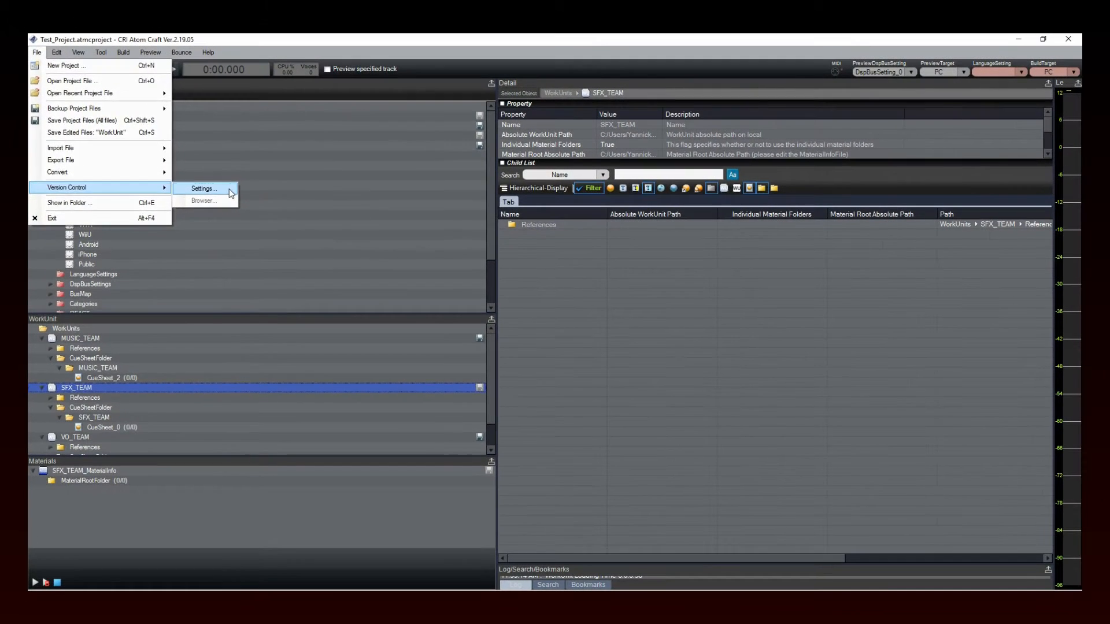
{"action": "left_click", "coordinate": [288, 222]}
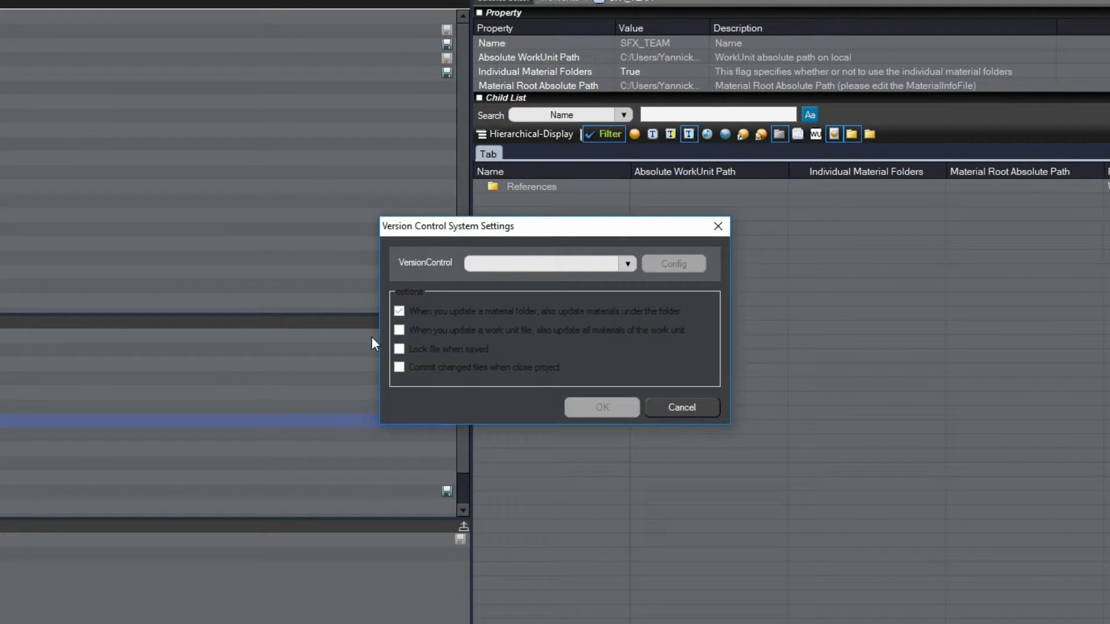
{"action": "left_click", "coordinate": [627, 264]}
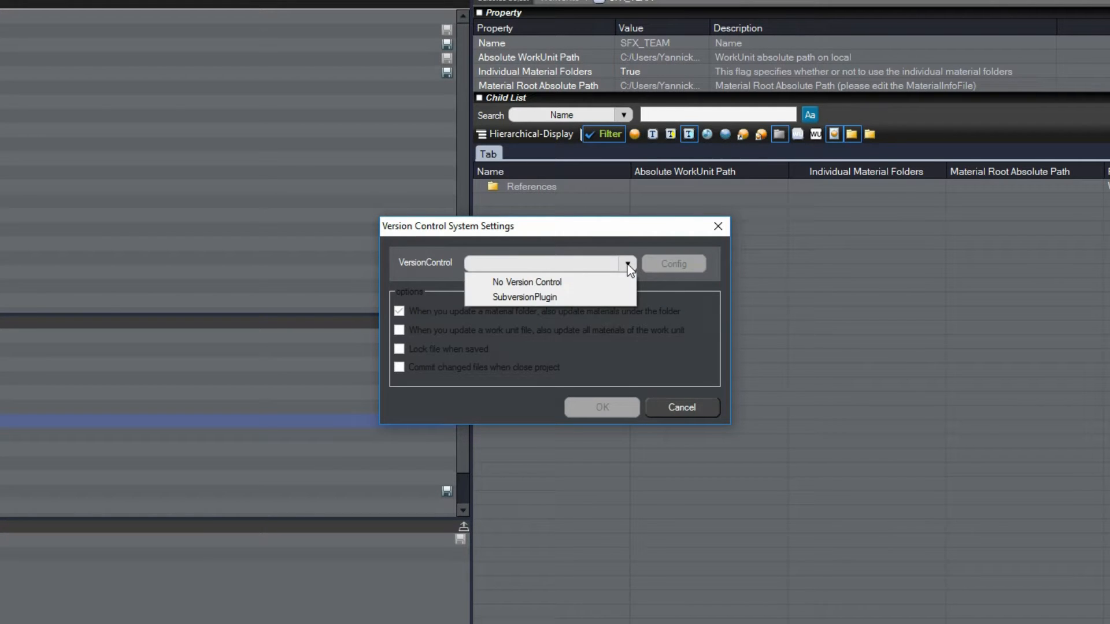
{"action": "left_click", "coordinate": [522, 296]}
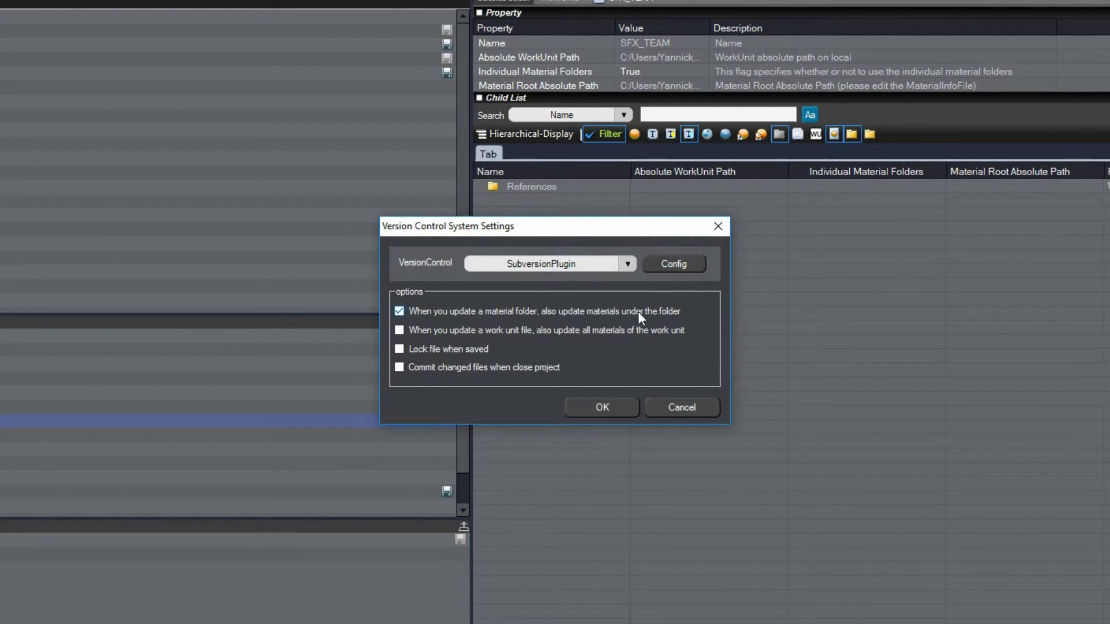
- Configure the Subversion plugin with Local file sharing as the server type and apply the version control settings
{"action": "left_click", "coordinate": [680, 264]}
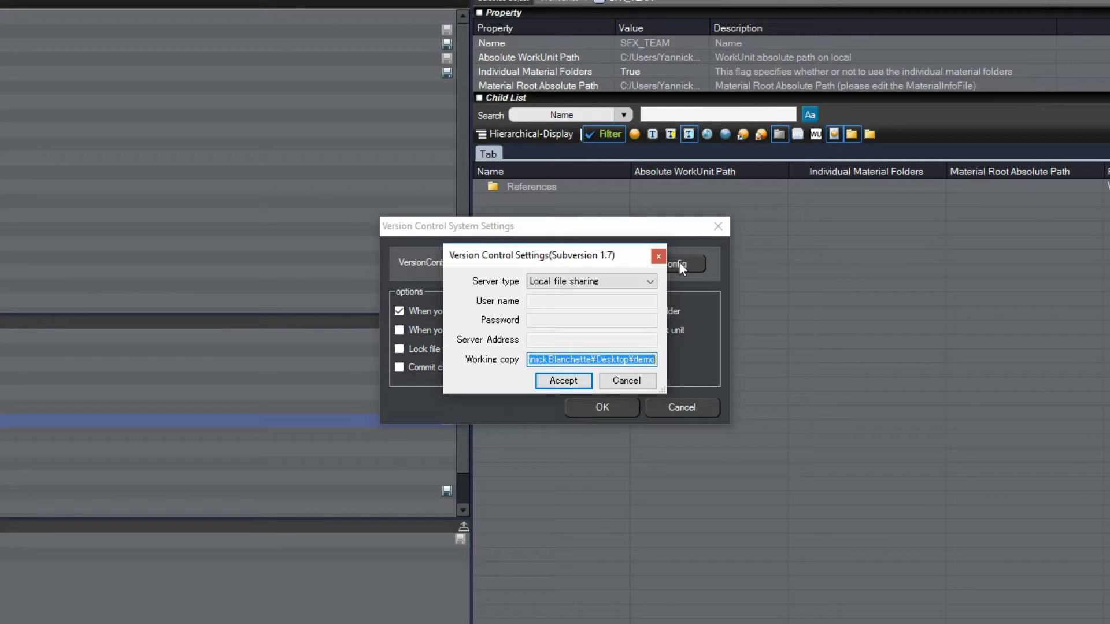
{"action": "left_click_drag", "start_coordinate": [598, 260], "coordinate": [622, 433]}
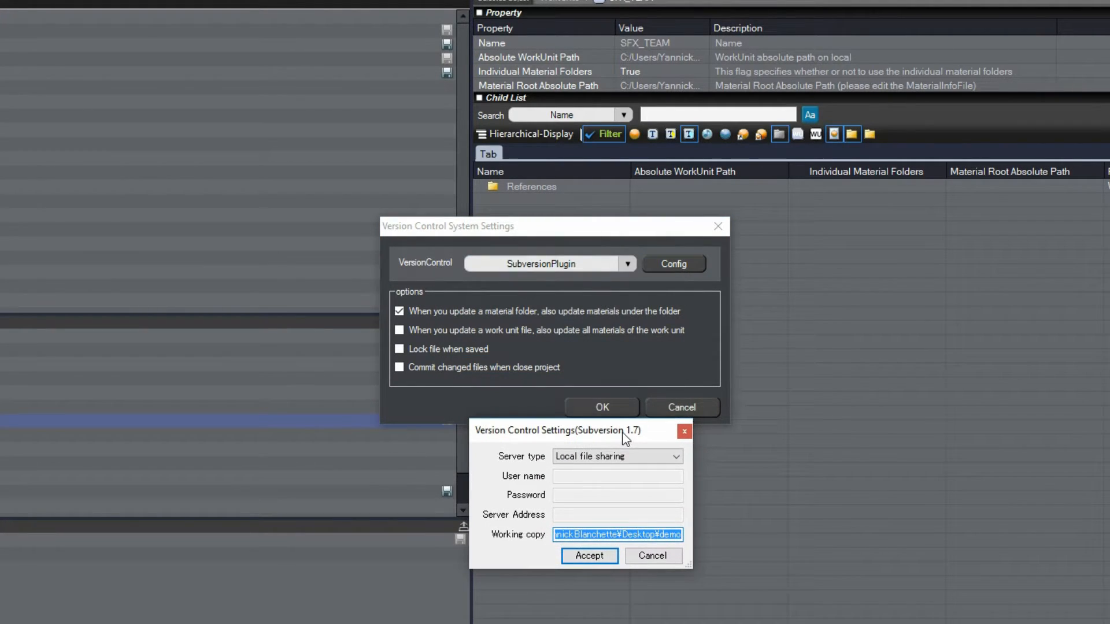
{"action": "left_click", "coordinate": [678, 457]}
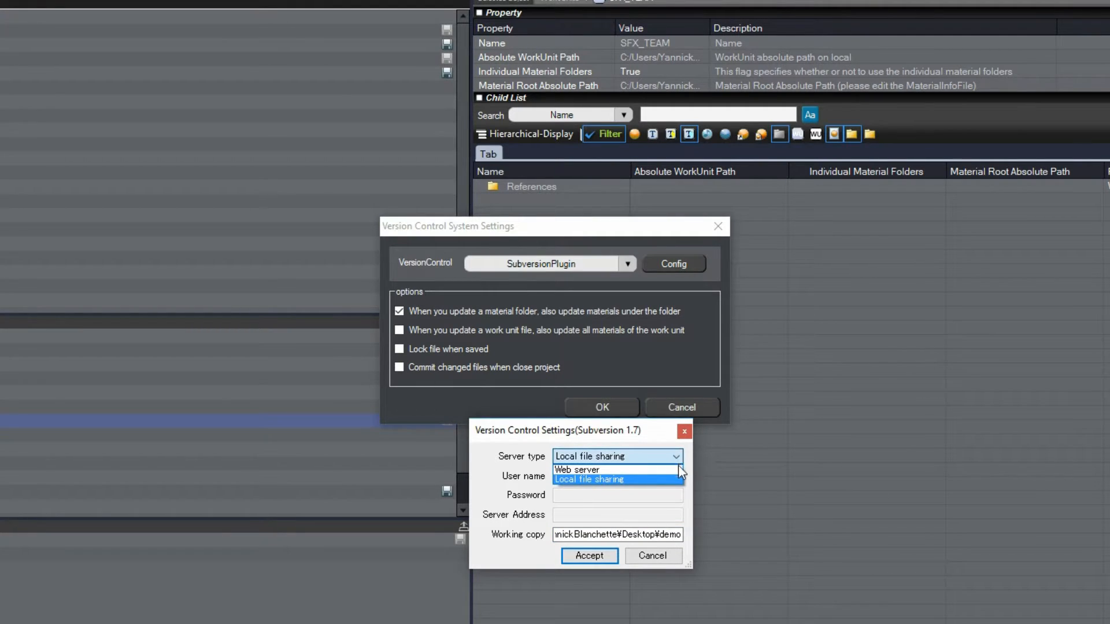
{"action": "left_click", "coordinate": [636, 480]}
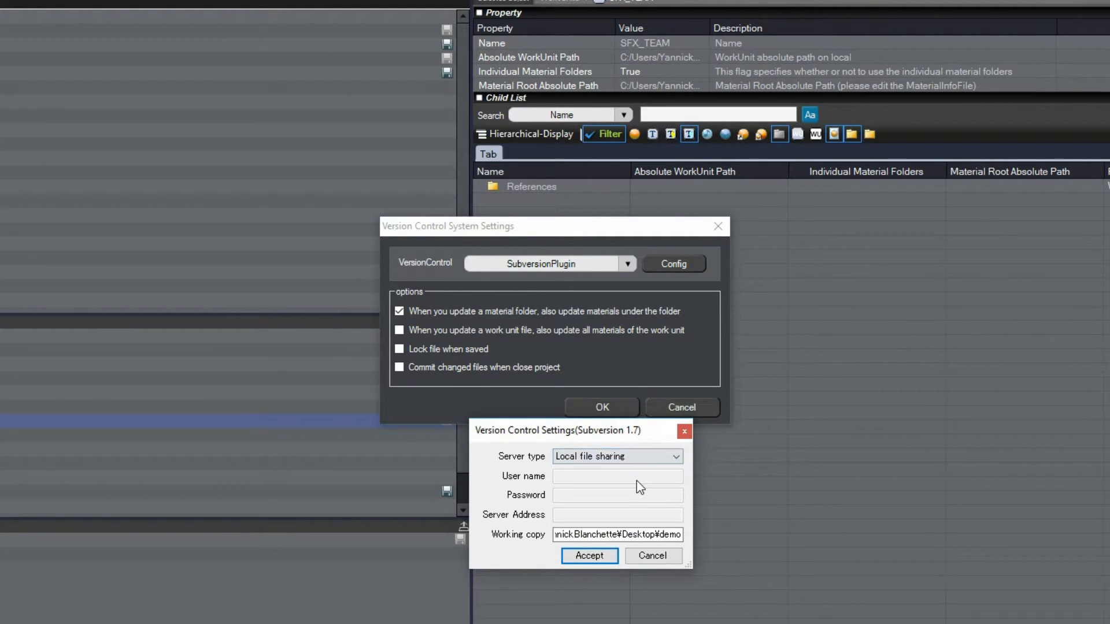
{"action": "left_click", "coordinate": [601, 553]}
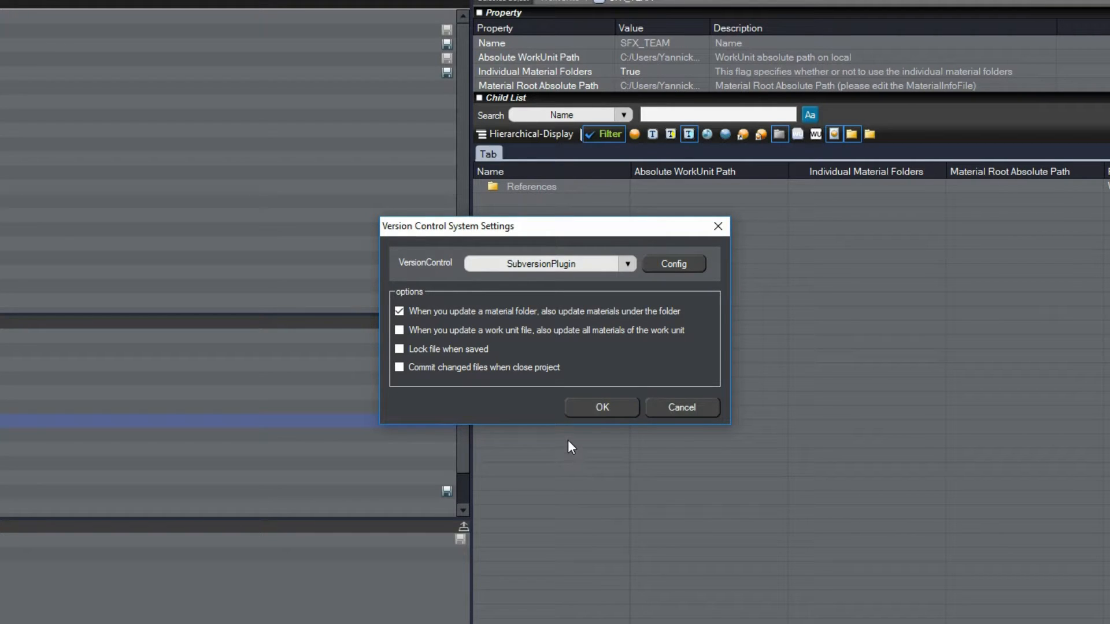
{"action": "left_click", "coordinate": [660, 268]}
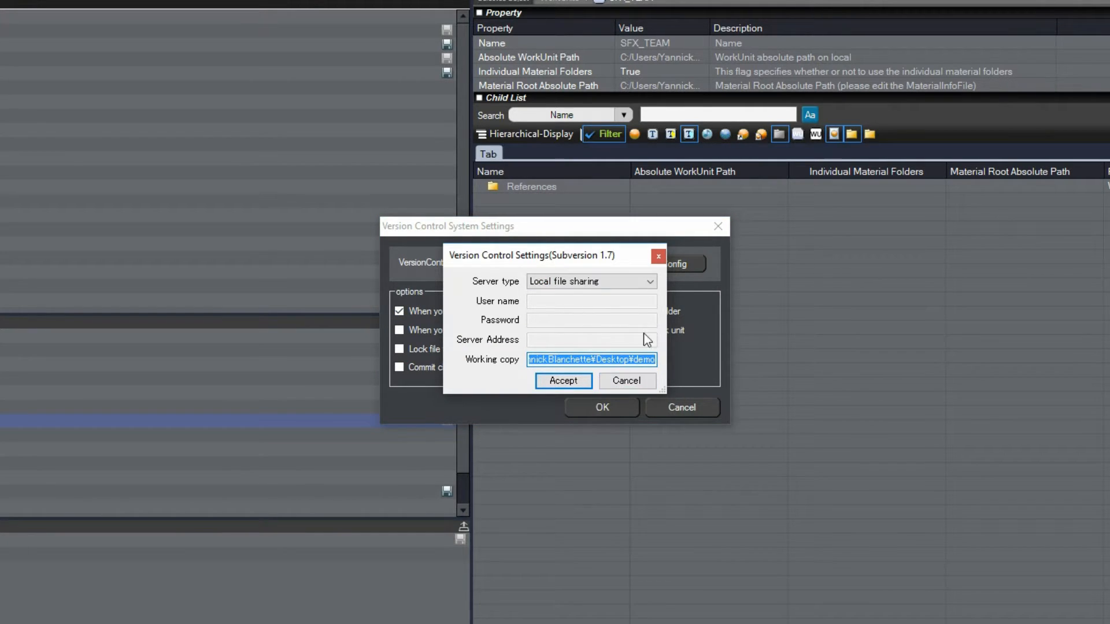
{"action": "left_click", "coordinate": [659, 257]}
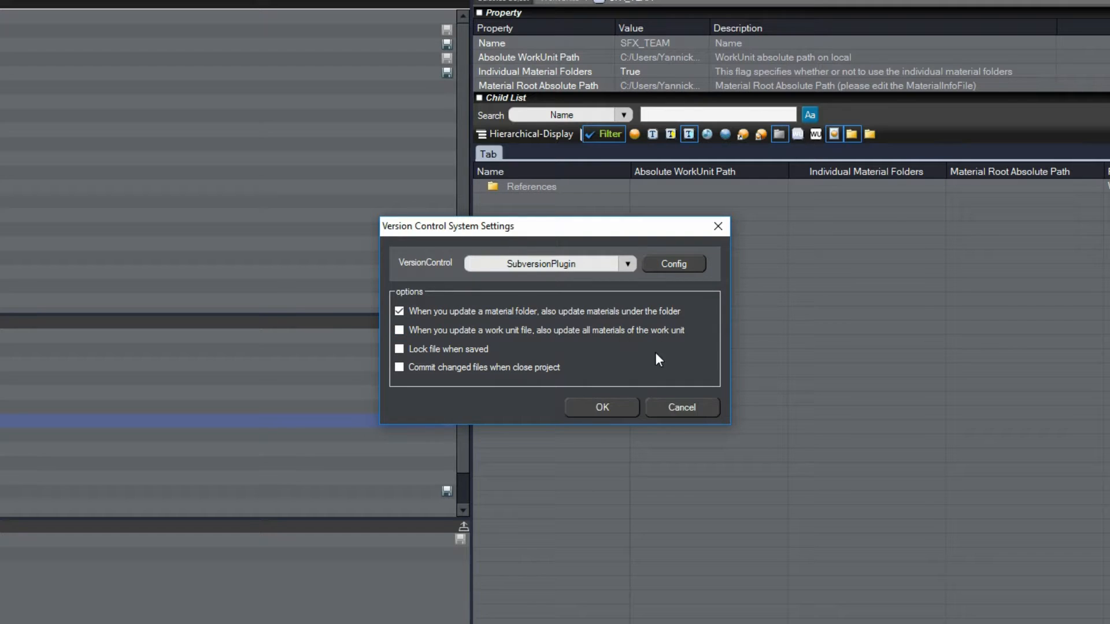
{"action": "left_click", "coordinate": [598, 406]}
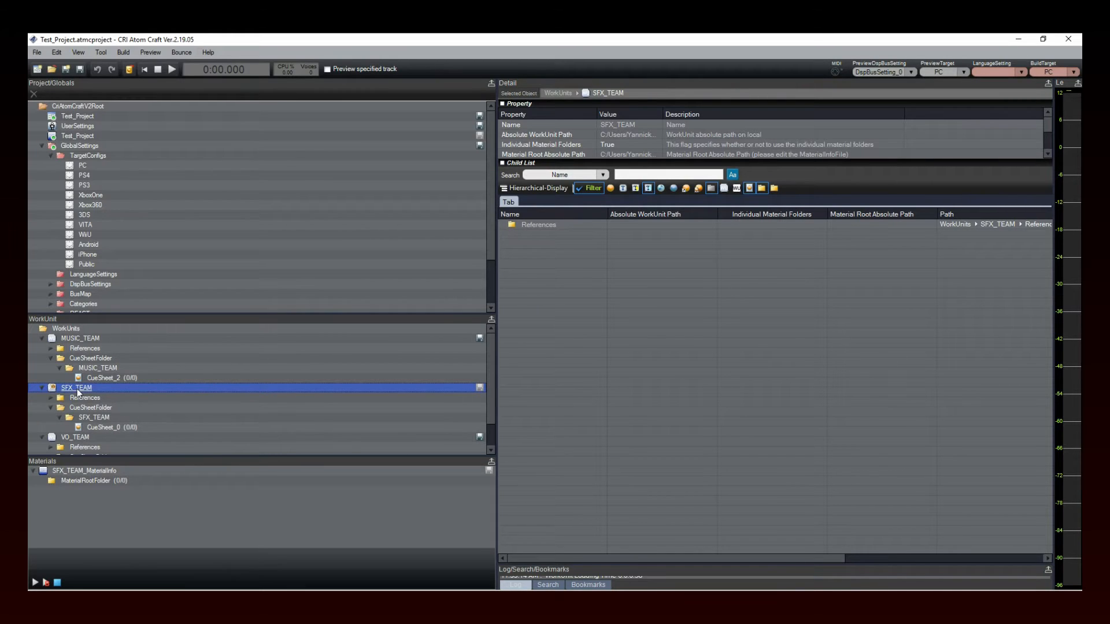
- Delete CueSheet_0 from the SFX_TEAM work unit and commit the work unit with the comment "Comment"
{"action": "right_click", "coordinate": [106, 426]}
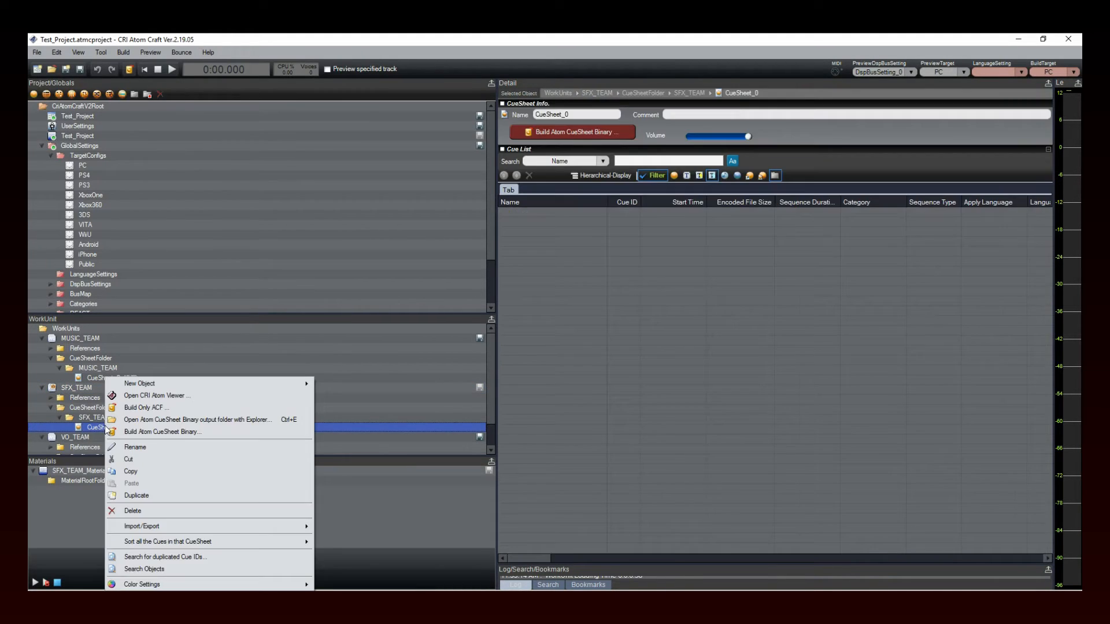
{"action": "left_click", "coordinate": [151, 511]}
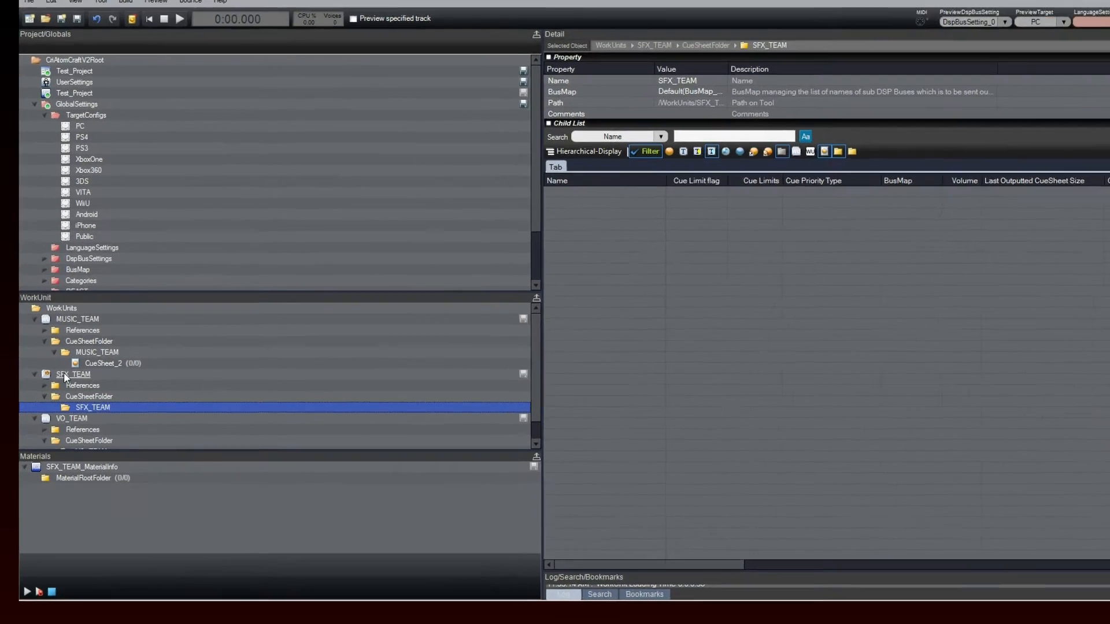
{"action": "right_click", "coordinate": [64, 388]}
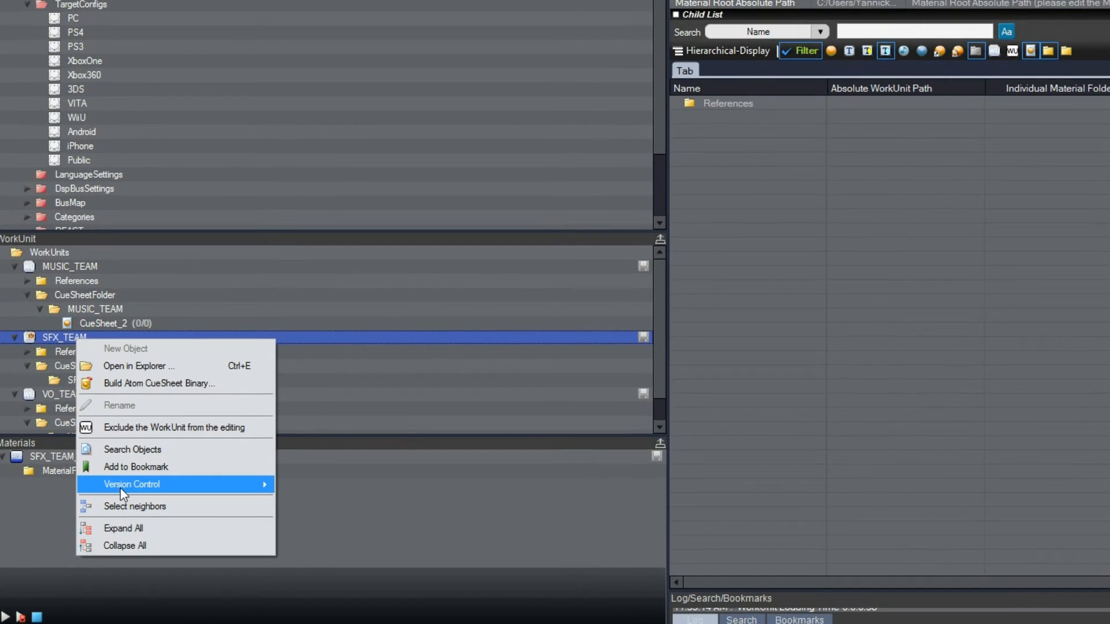
{"action": "mouse_move", "coordinate": [126, 491]}
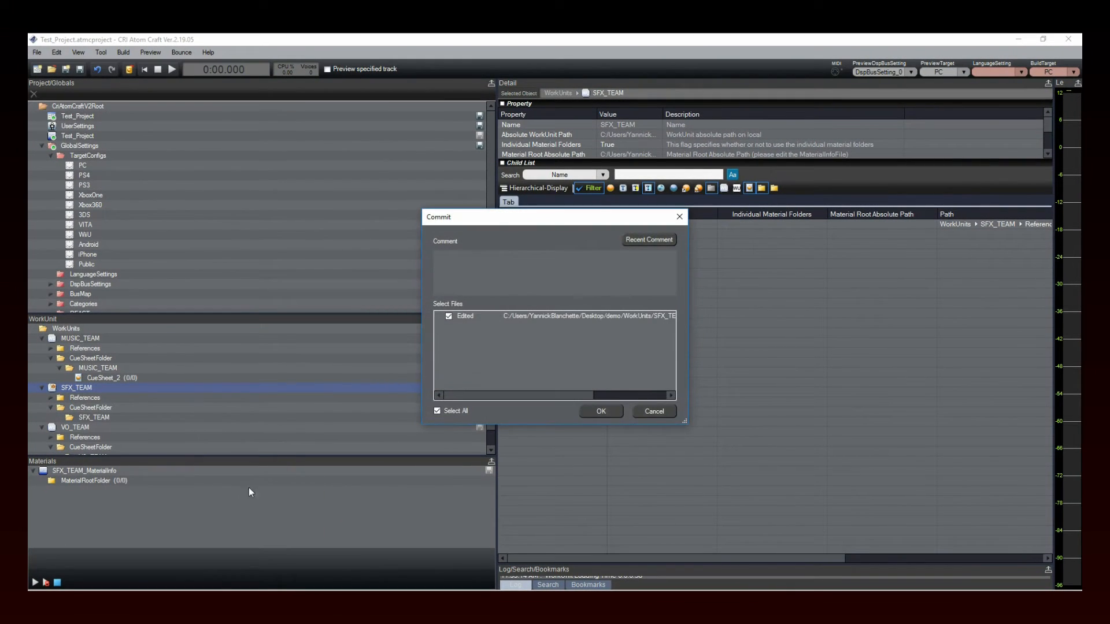
{"action": "type", "text": "Comment"}
{"action": "left_click", "coordinate": [601, 411]}
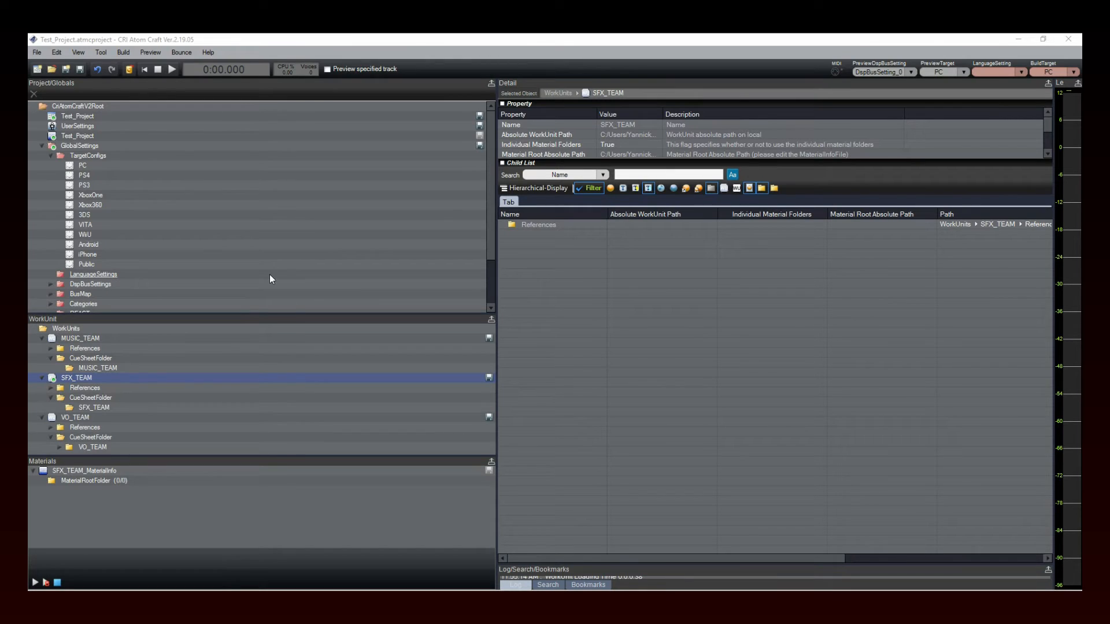
- Open the Version Control Browser and check all project files for changes to commit, without committing anything
{"action": "left_click", "coordinate": [36, 52]}
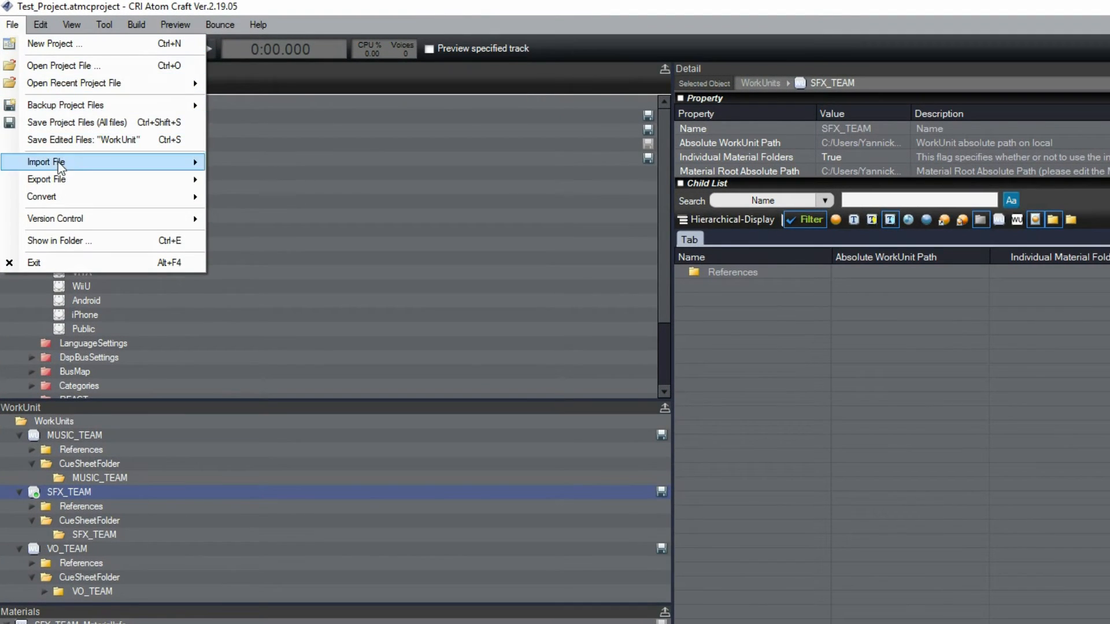
{"action": "mouse_move", "coordinate": [106, 200]}
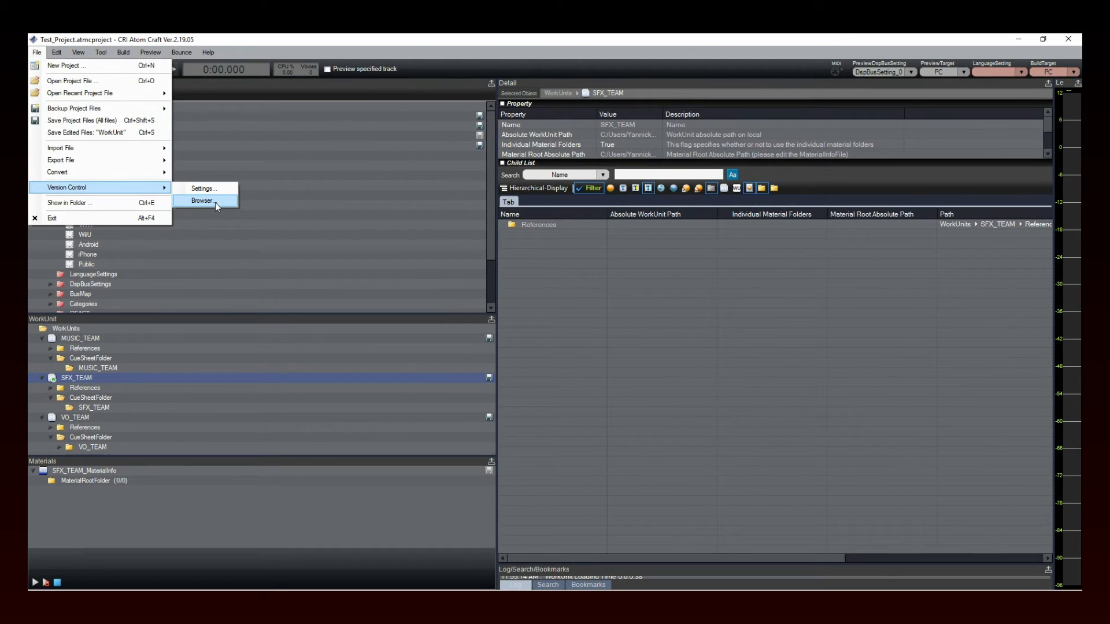
{"action": "left_click", "coordinate": [260, 239]}
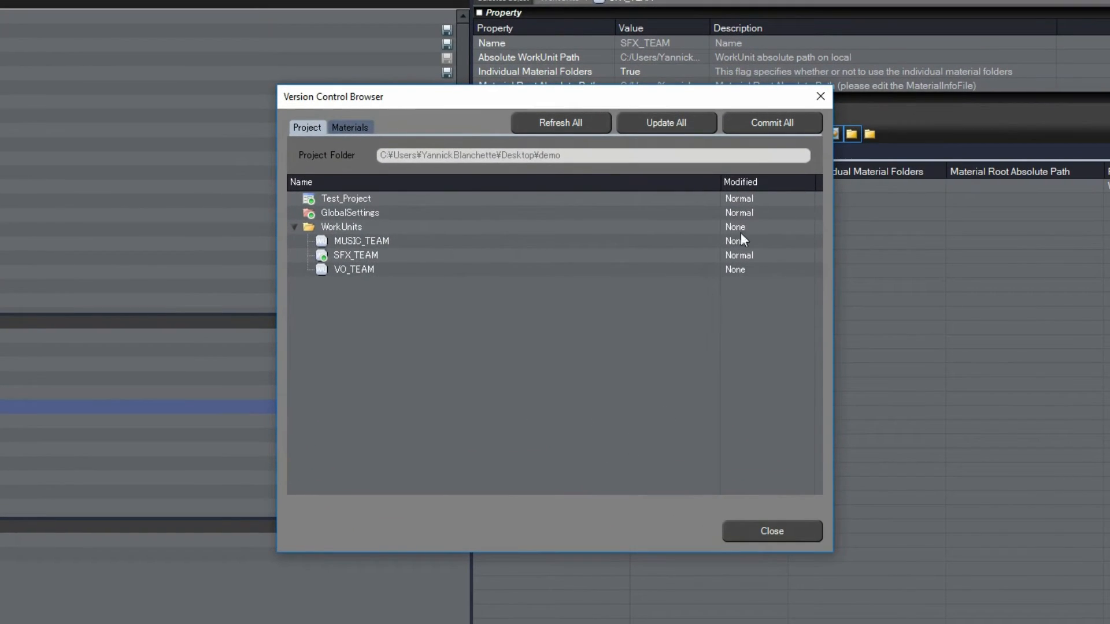
{"action": "left_click", "coordinate": [773, 122]}
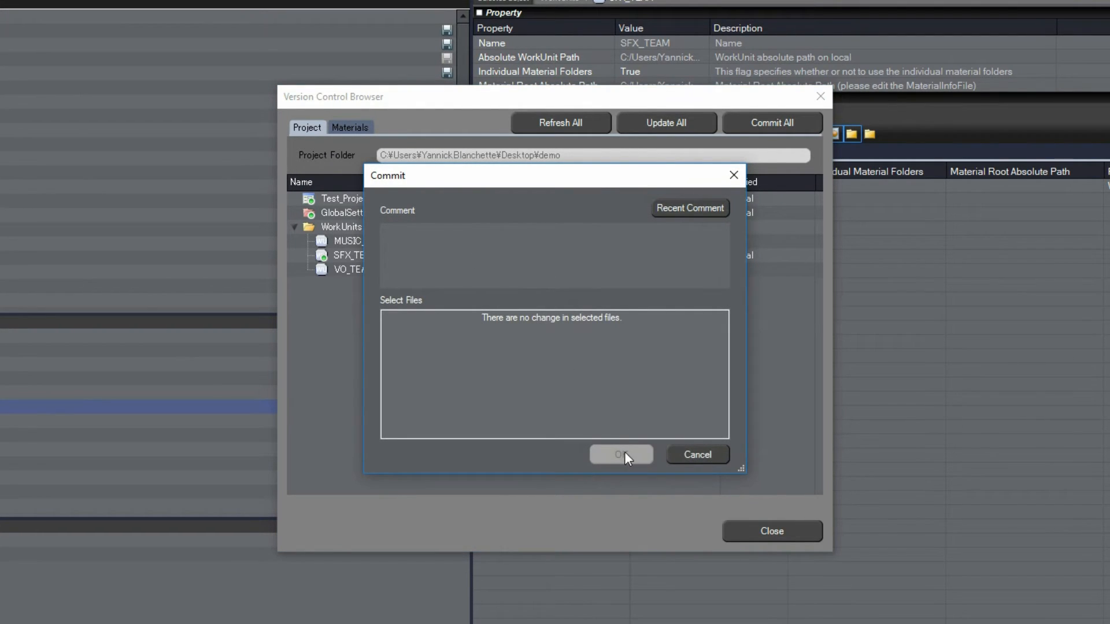
{"action": "left_click", "coordinate": [693, 456]}
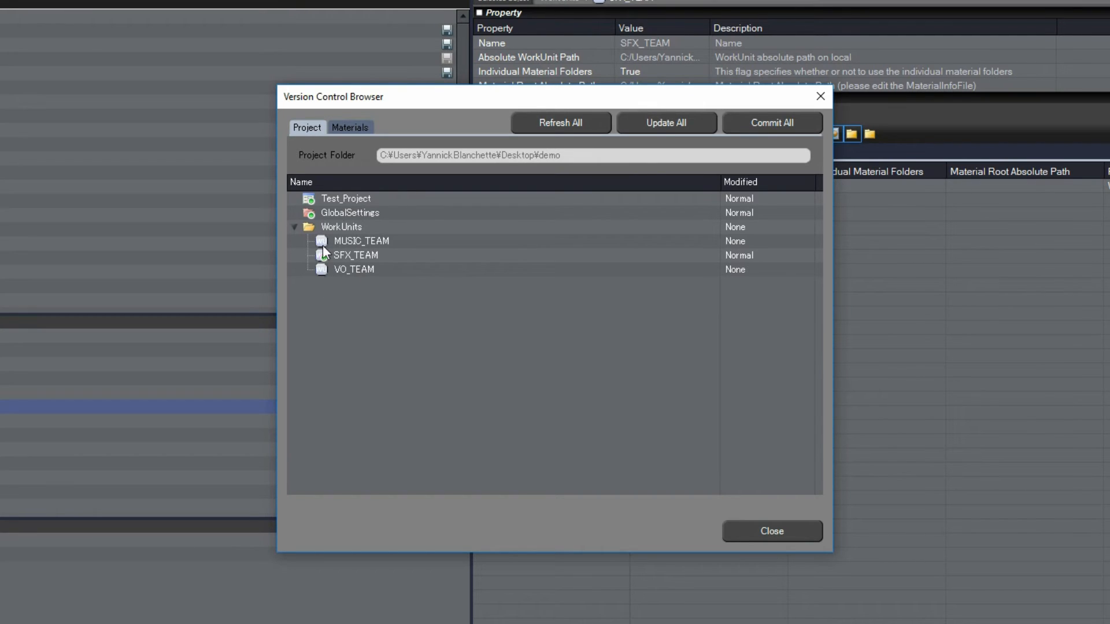
- Review the version control status of the materials and the version control commands available for GlobalSettings
{"action": "left_click", "coordinate": [350, 125]}
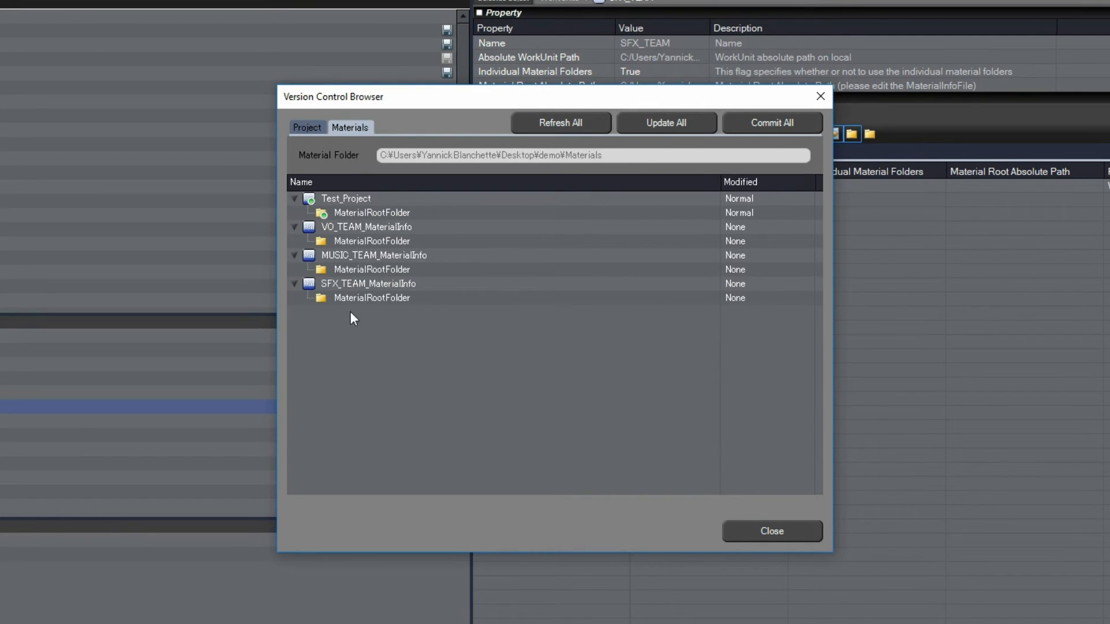
{"action": "left_click", "coordinate": [314, 130]}
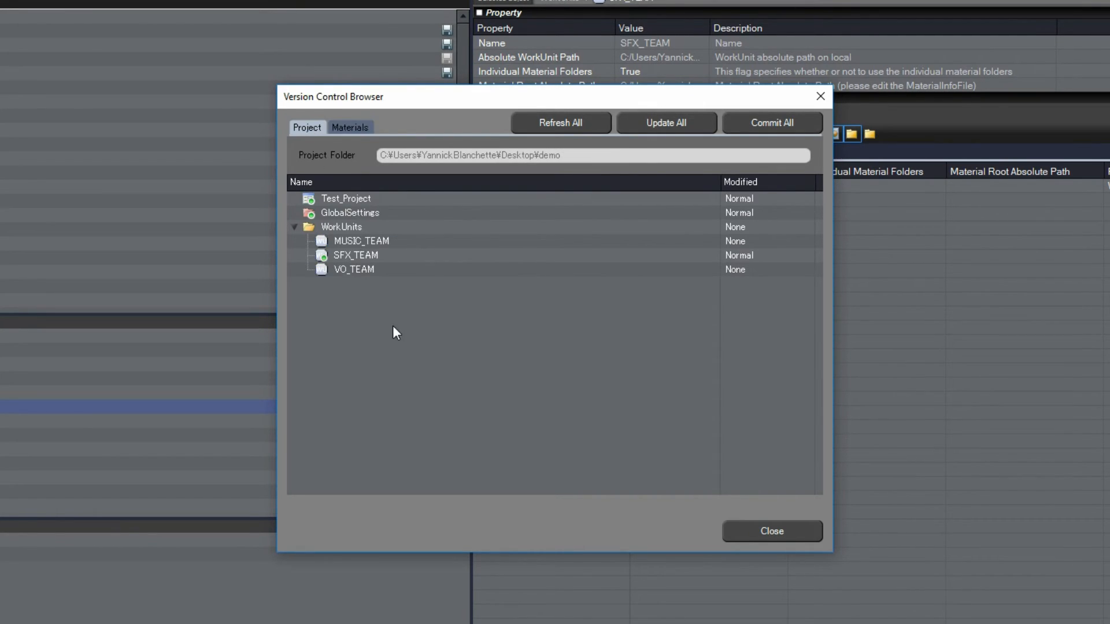
{"action": "right_click", "coordinate": [360, 211]}
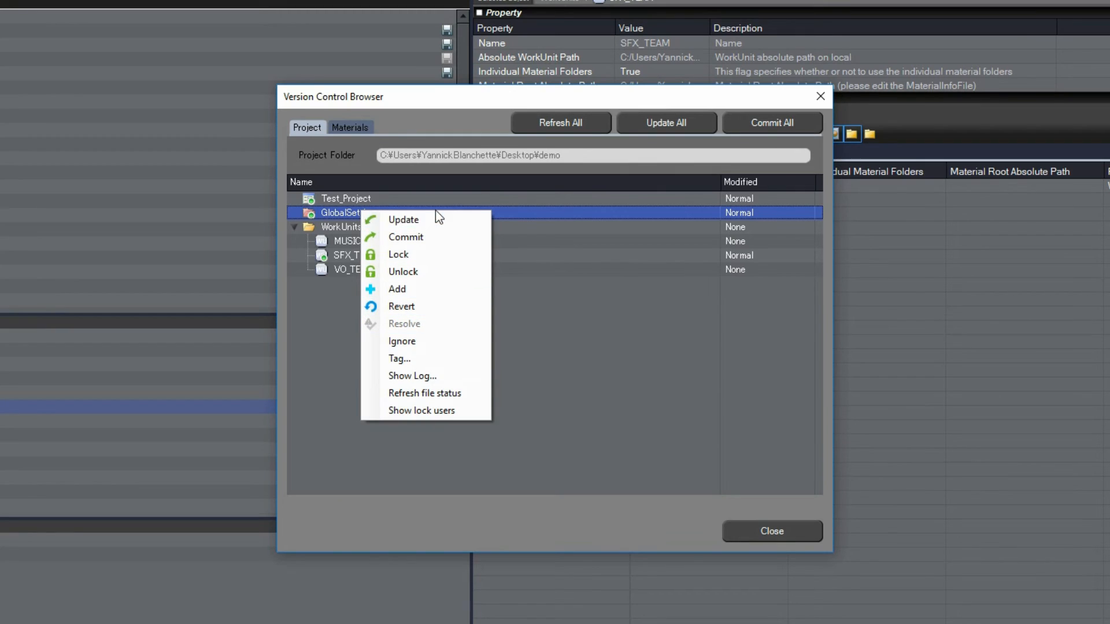
{"action": "left_click", "coordinate": [635, 379]}
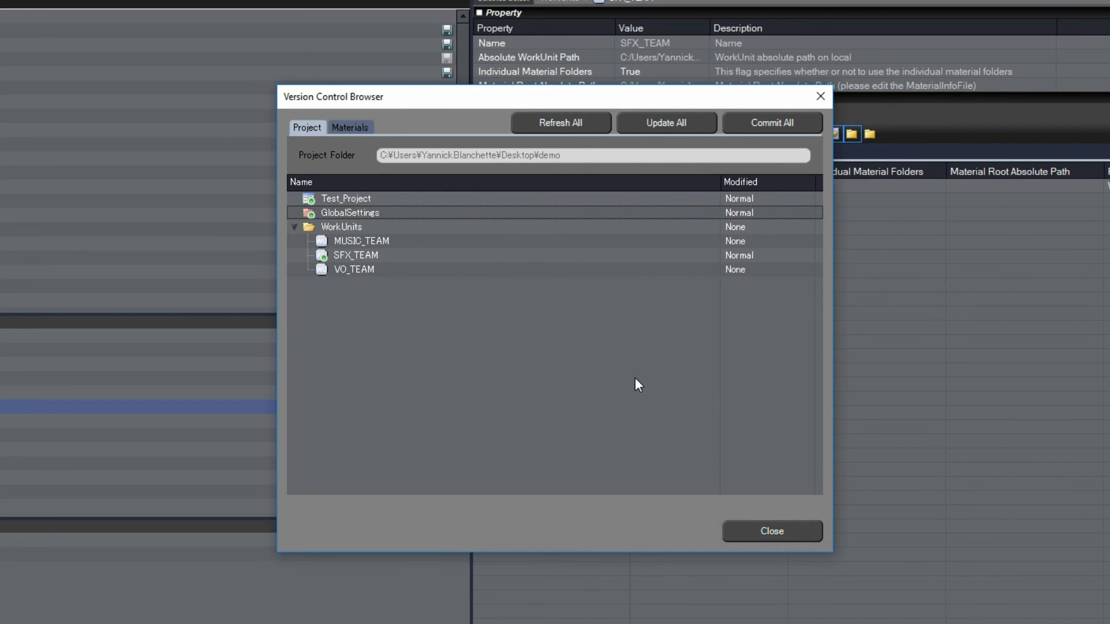